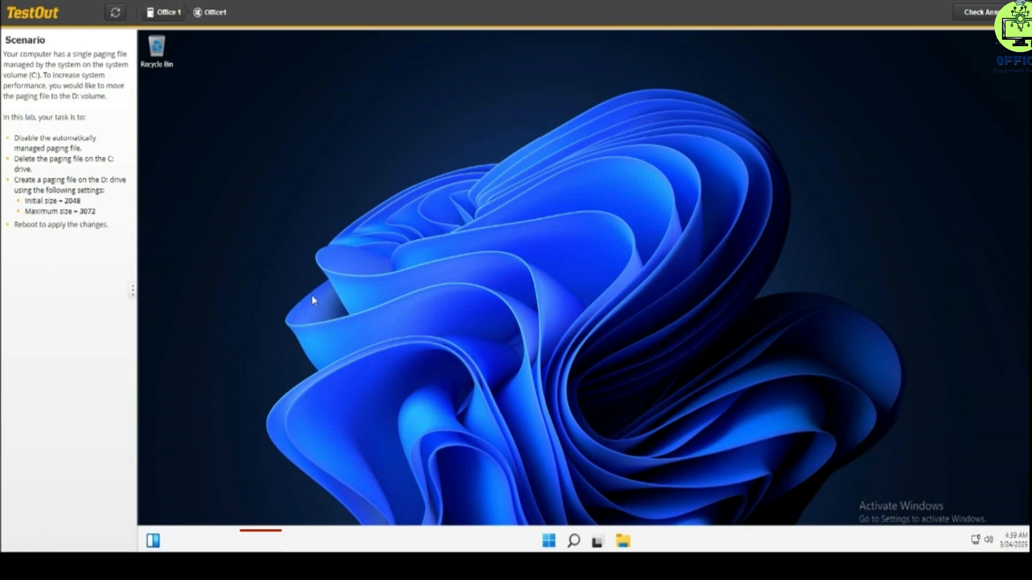
- Open the advanced system settings from the System About page in Windows Settings
right_click(550, 542)
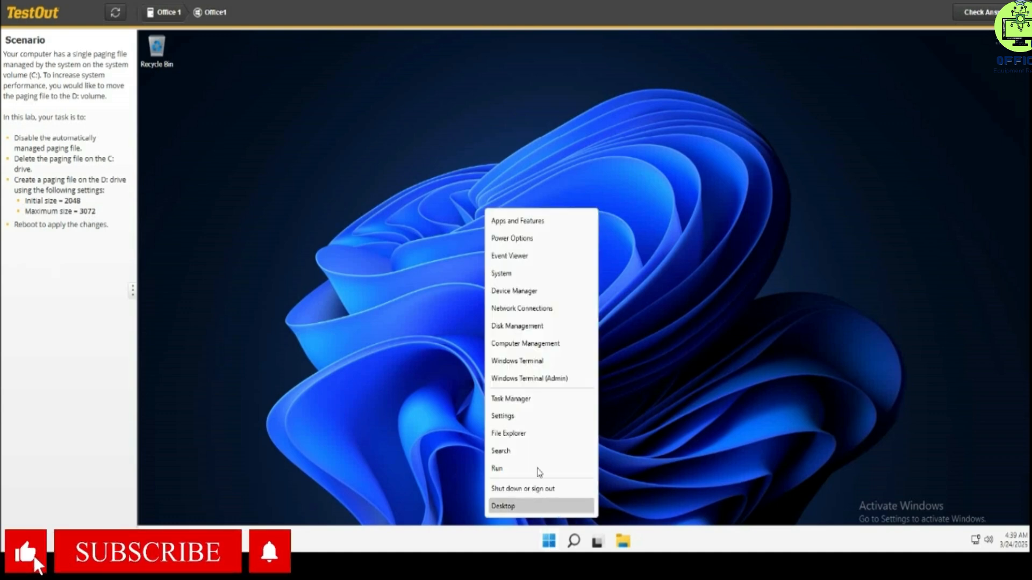
click(527, 417)
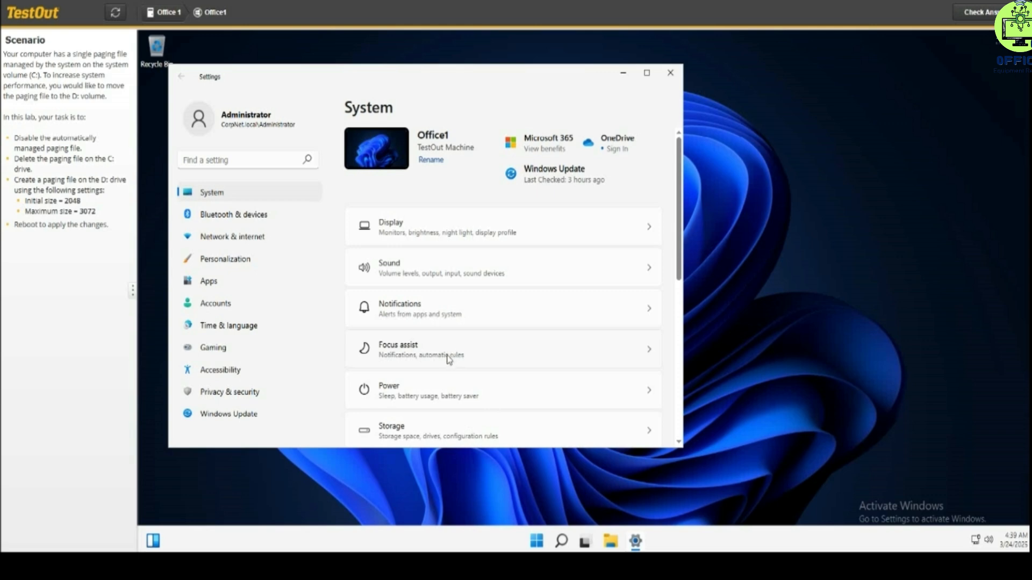
scroll(444, 359, down, 10)
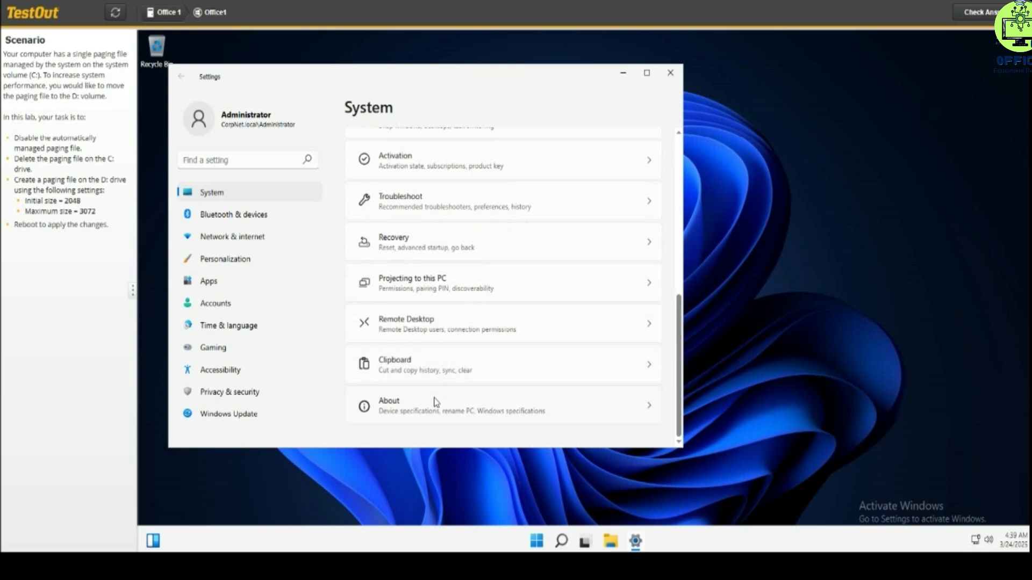
click(440, 415)
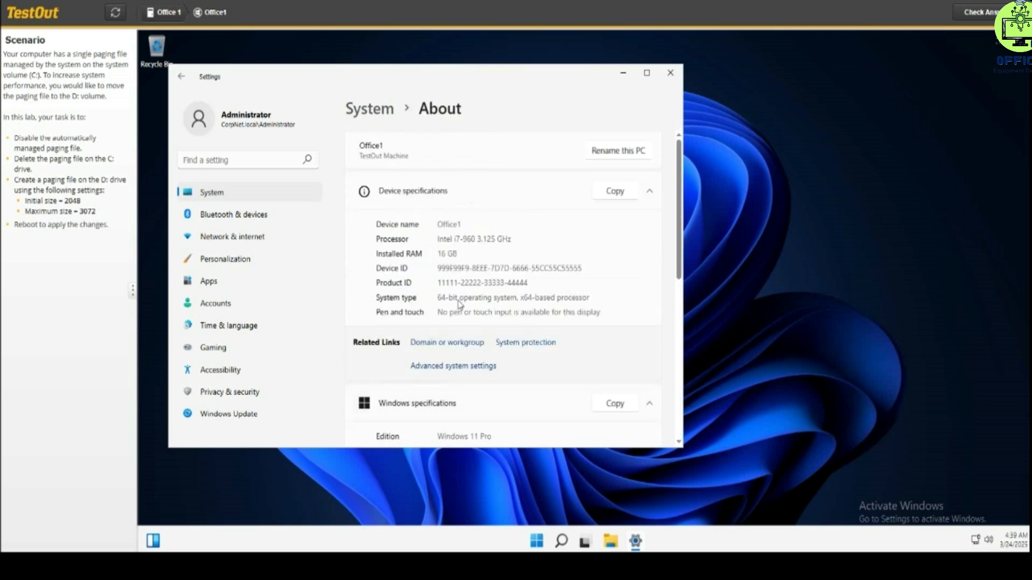
scroll(501, 376, down, 5)
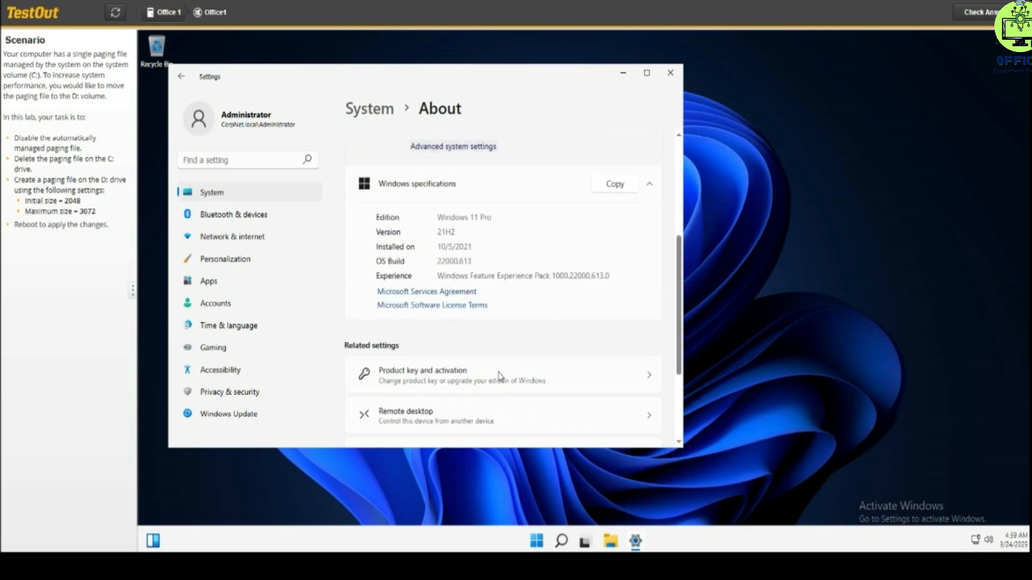
scroll(500, 376, up, 4)
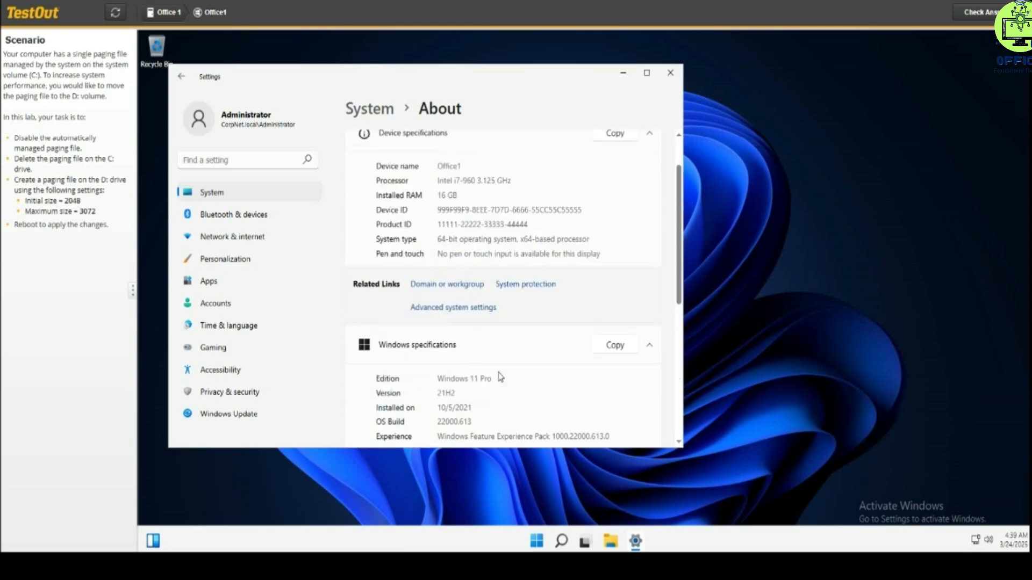
click(478, 308)
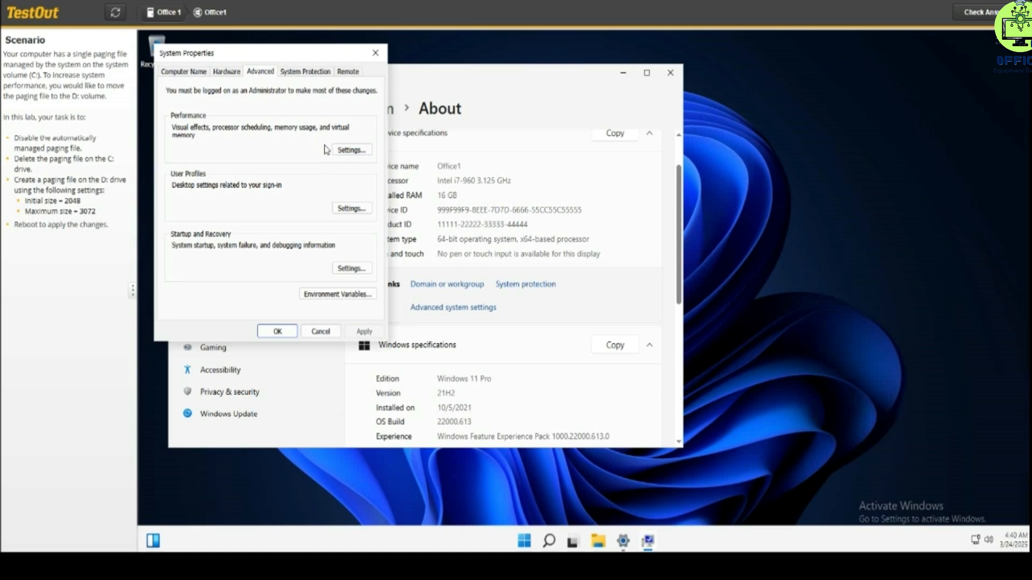
- Open the virtual memory settings from the advanced performance options
click(357, 154)
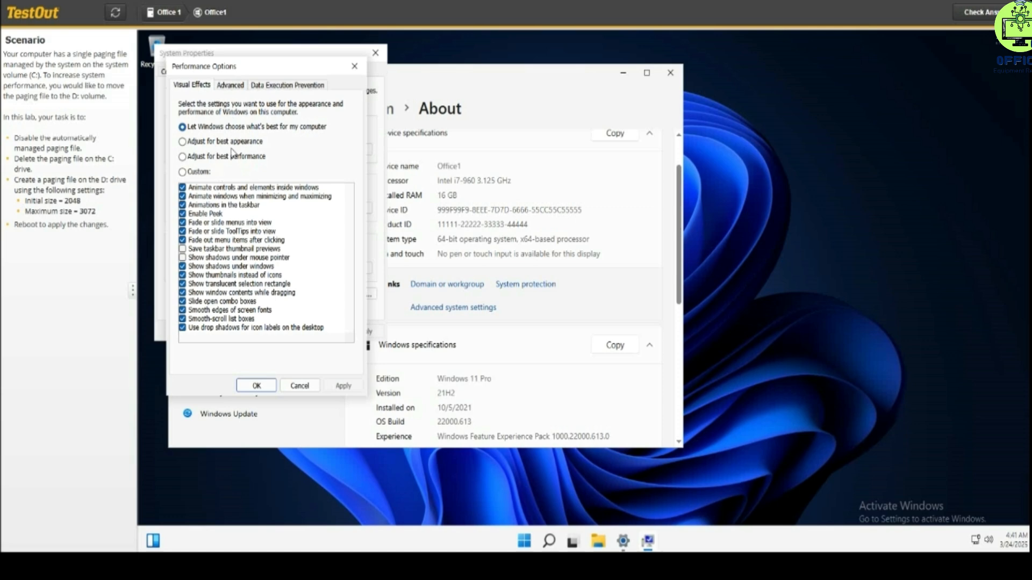
click(230, 87)
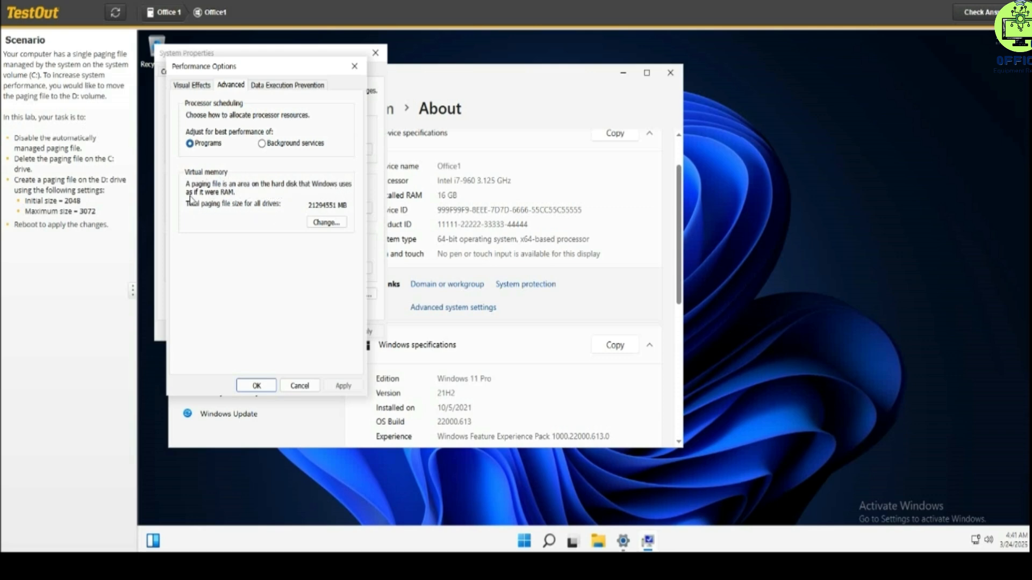
click(327, 223)
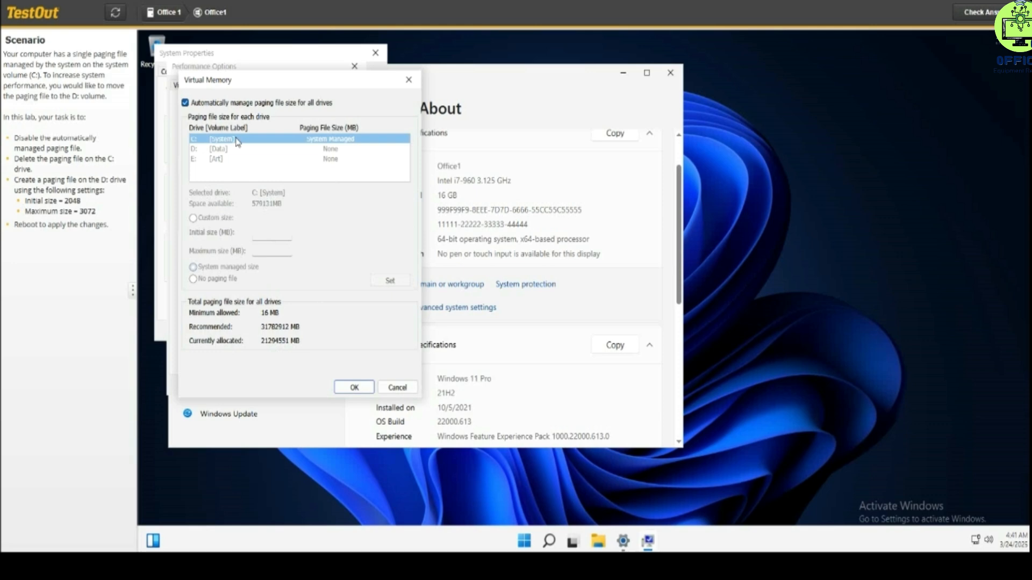
- Disable automatic paging file management for all drives and set the C: drive to no paging file, accepting the warning
click(183, 104)
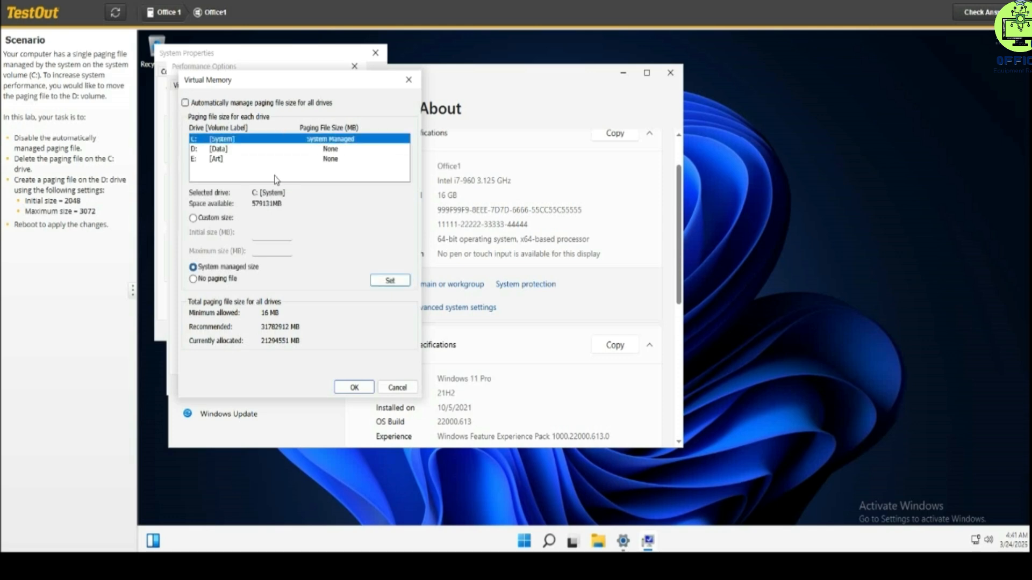
click(263, 161)
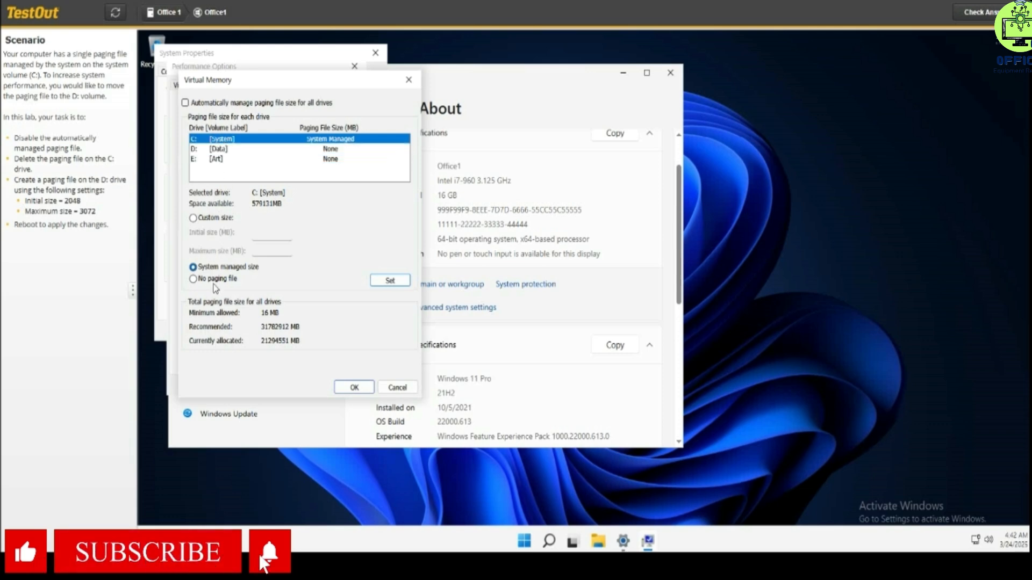
click(194, 280)
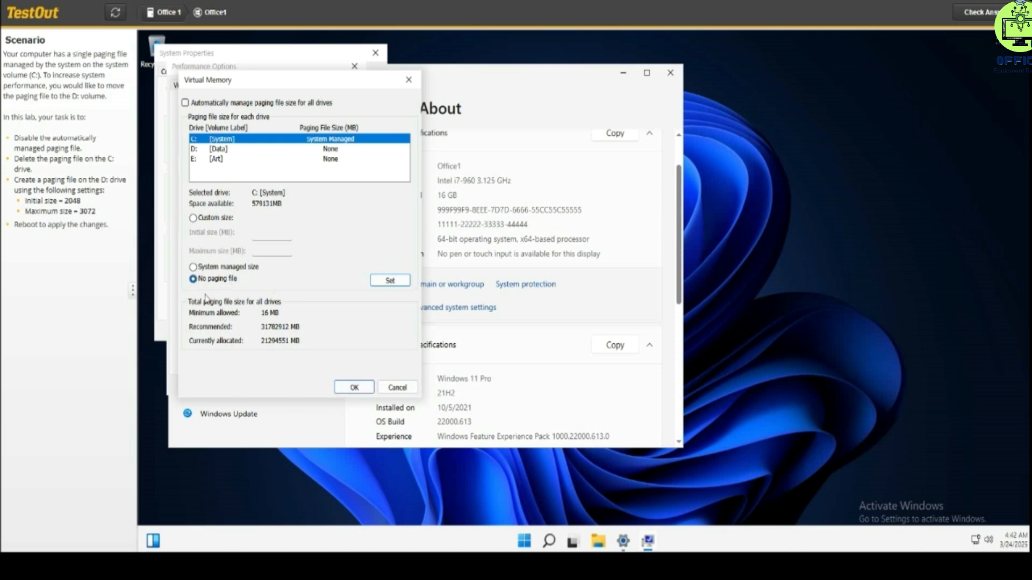
click(393, 282)
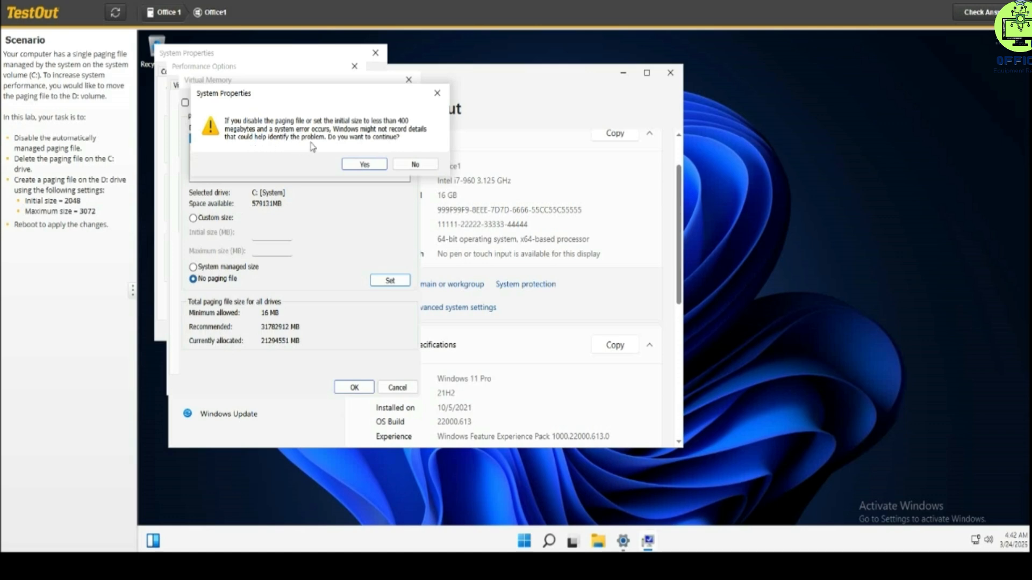
click(365, 164)
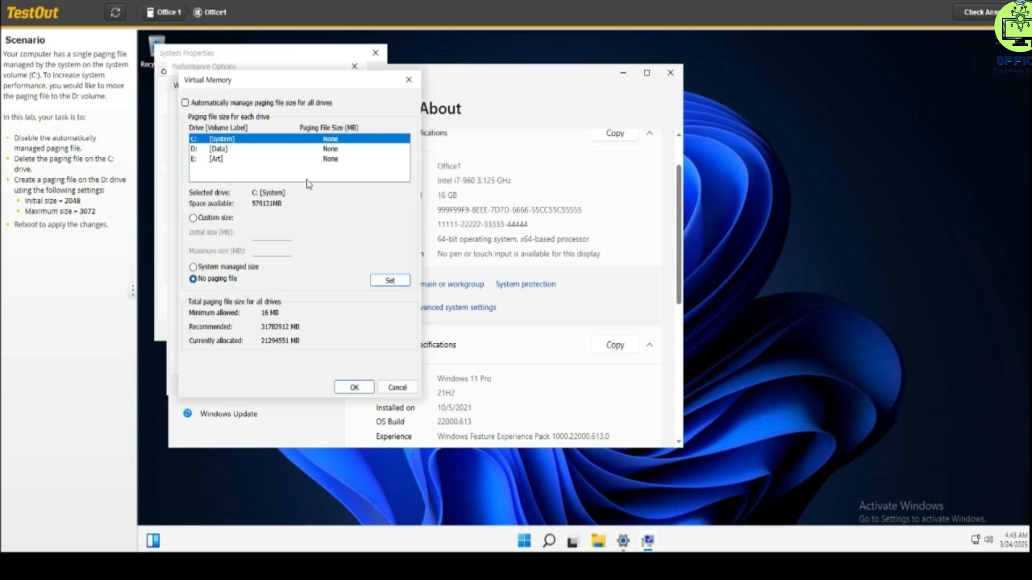
- Try to give the D: drive a custom paging file with initial size 2048 MB and maximum size 3072 MB
click(218, 149)
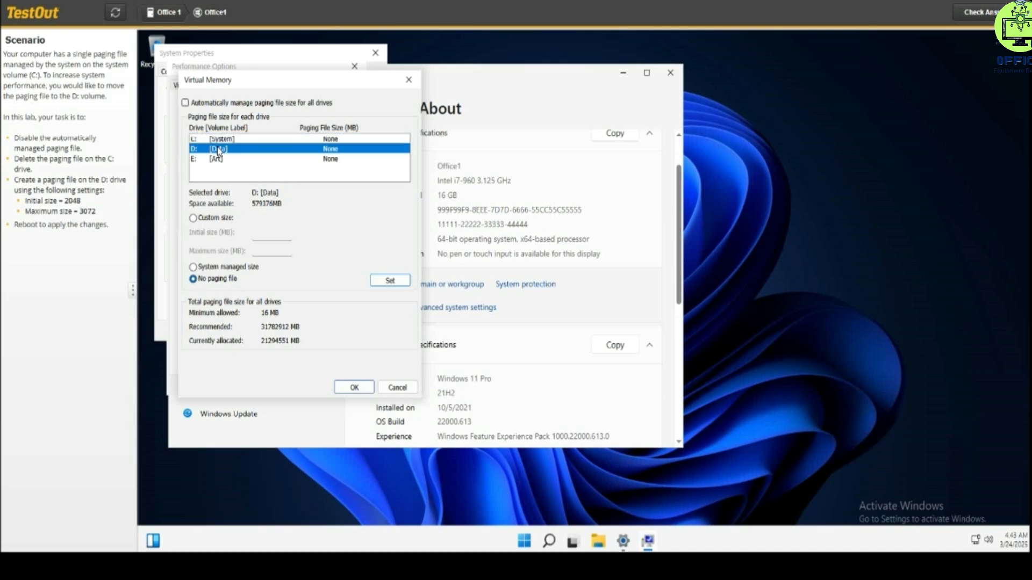
click(192, 219)
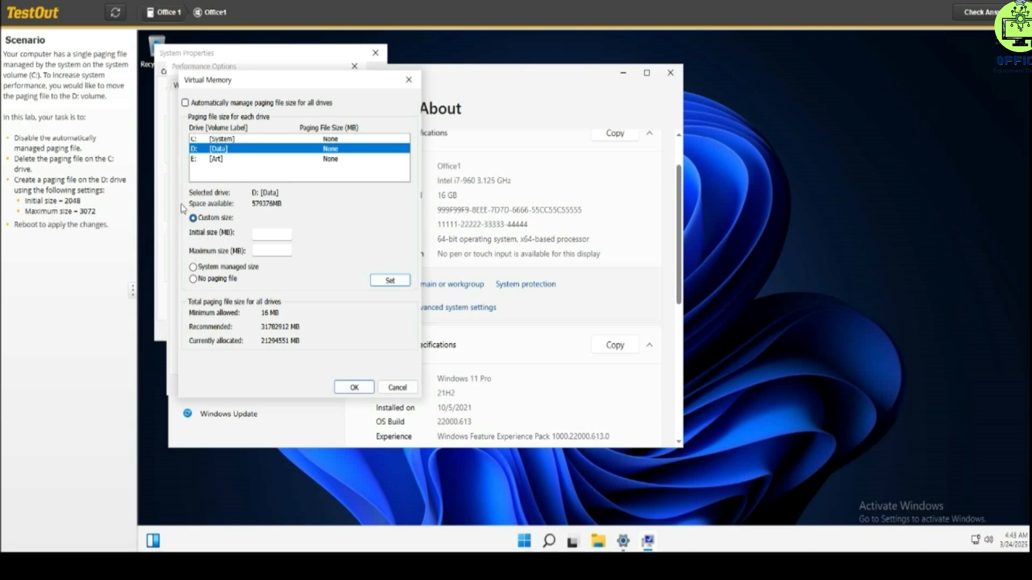
click(276, 236)
text(2048)
click(260, 251)
text(3072)
key(Return)
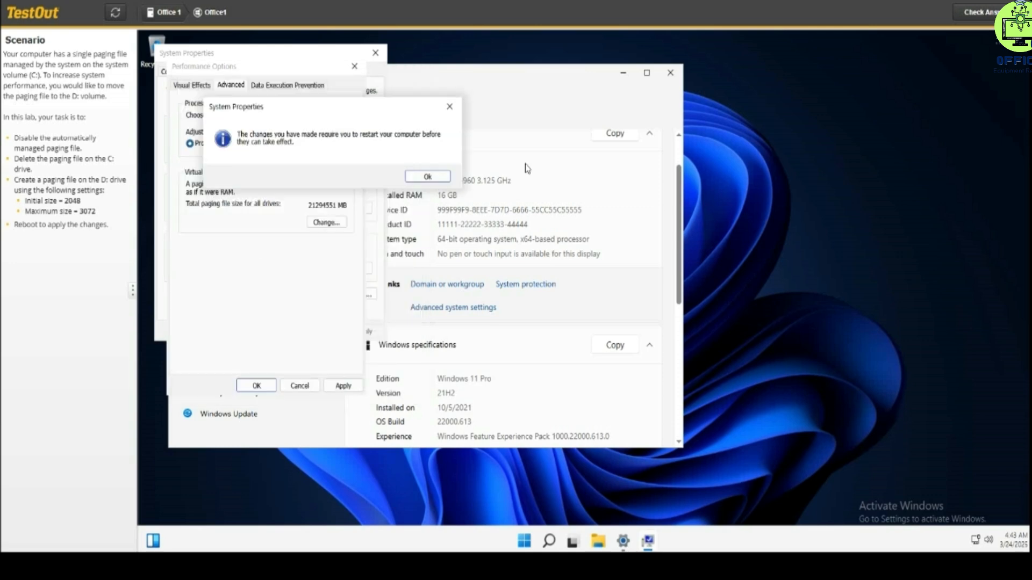
click(450, 107)
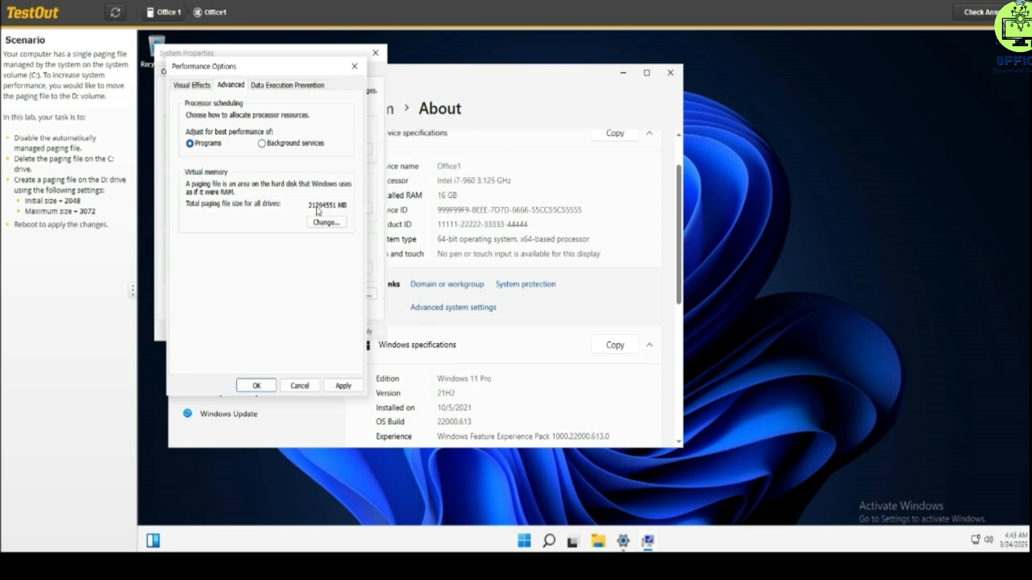
- Reopen the virtual memory settings and set a custom paging file on the D: drive, initial size 2048 MB and maximum size 3072 MB
click(318, 222)
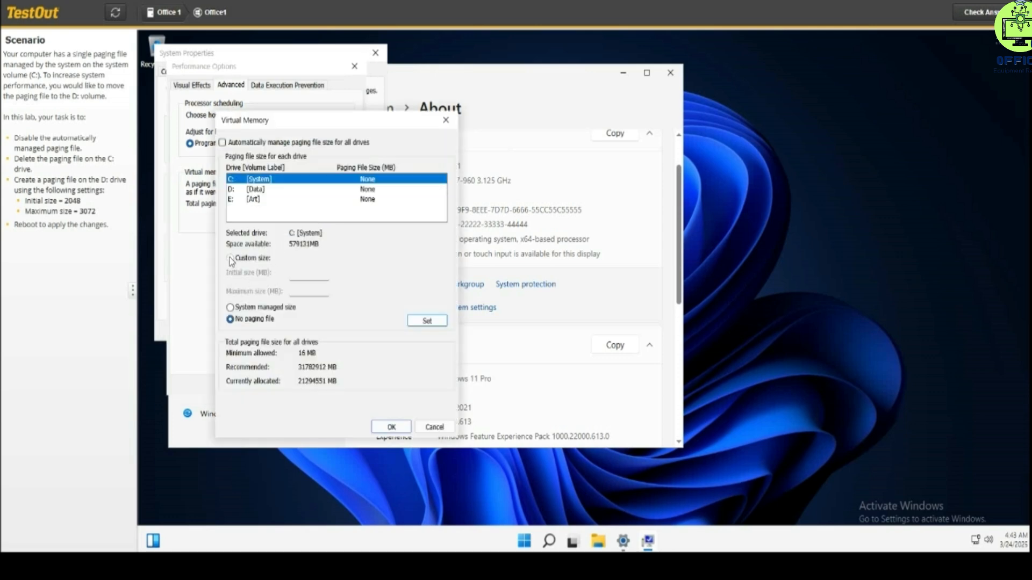
click(248, 191)
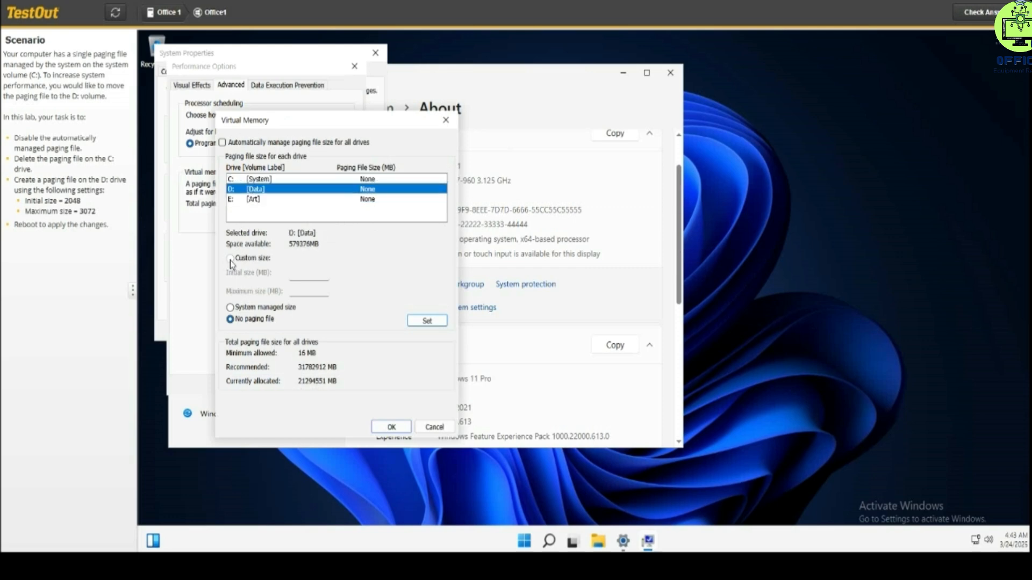
click(232, 259)
click(301, 277)
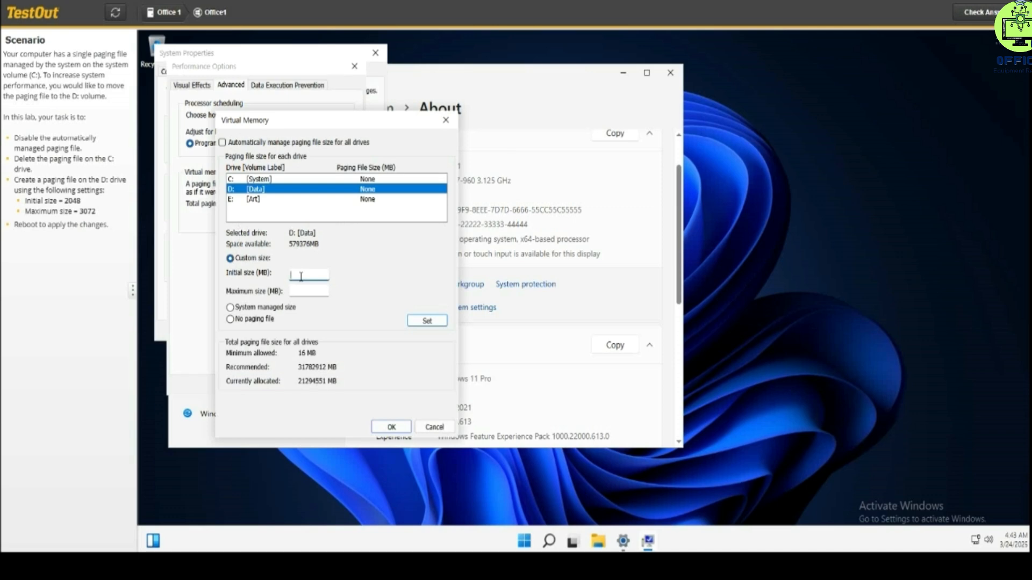
text(2048)
click(302, 291)
text(3072)
click(433, 322)
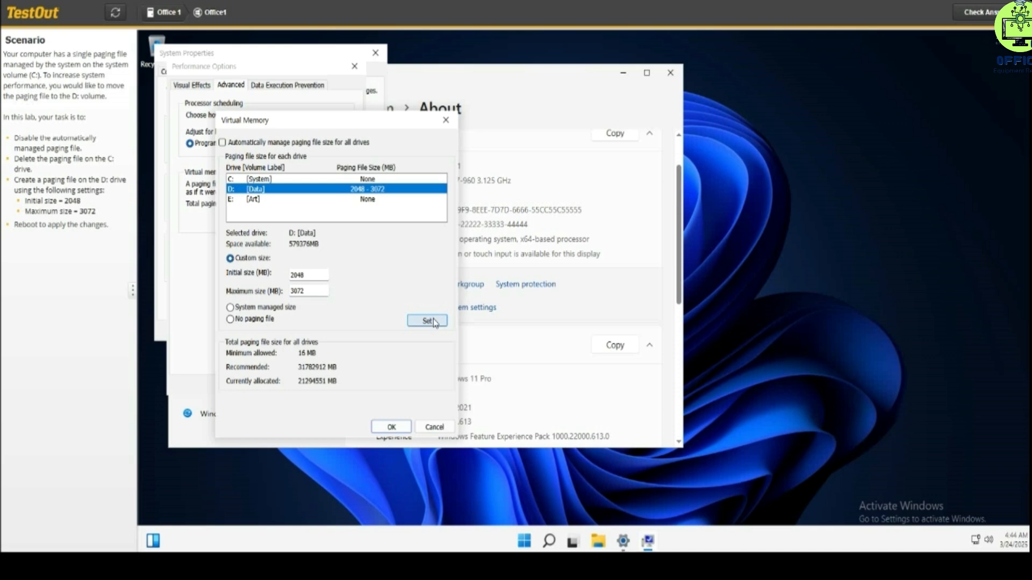
- Accept the virtual memory changes and the restart notice, and confirm the Performance Options and System Properties dialogs
click(382, 199)
click(392, 428)
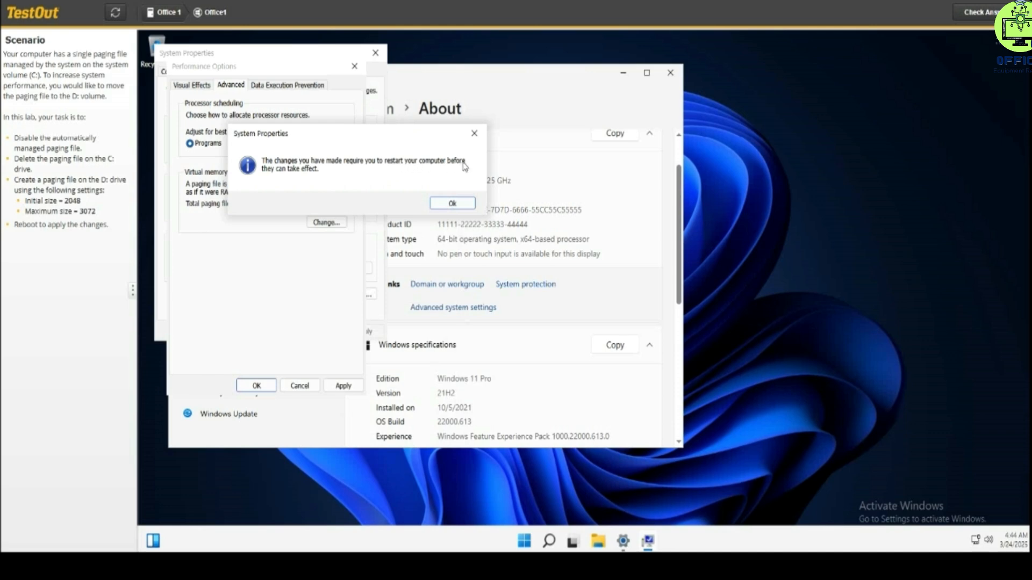
click(452, 204)
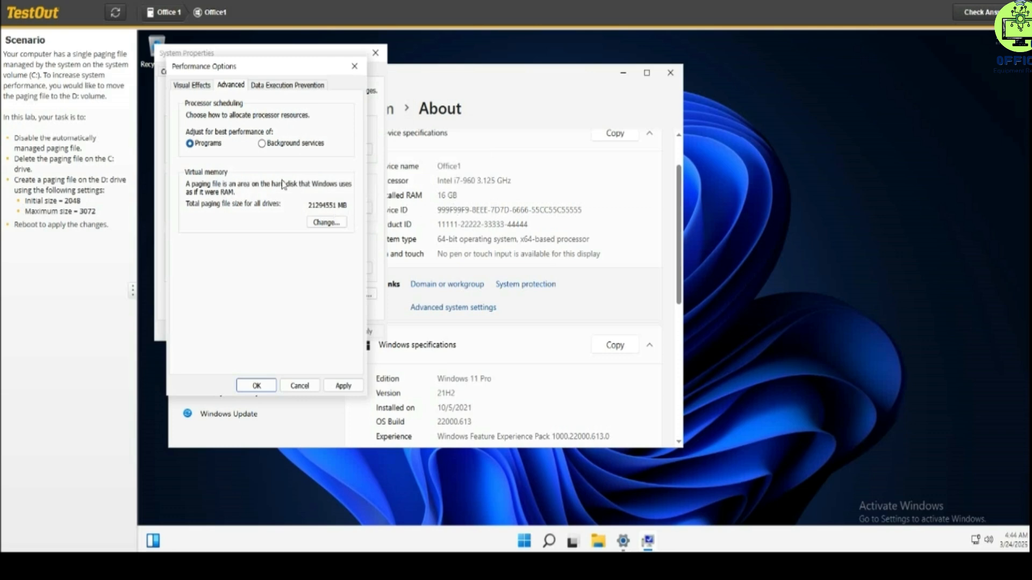
click(256, 385)
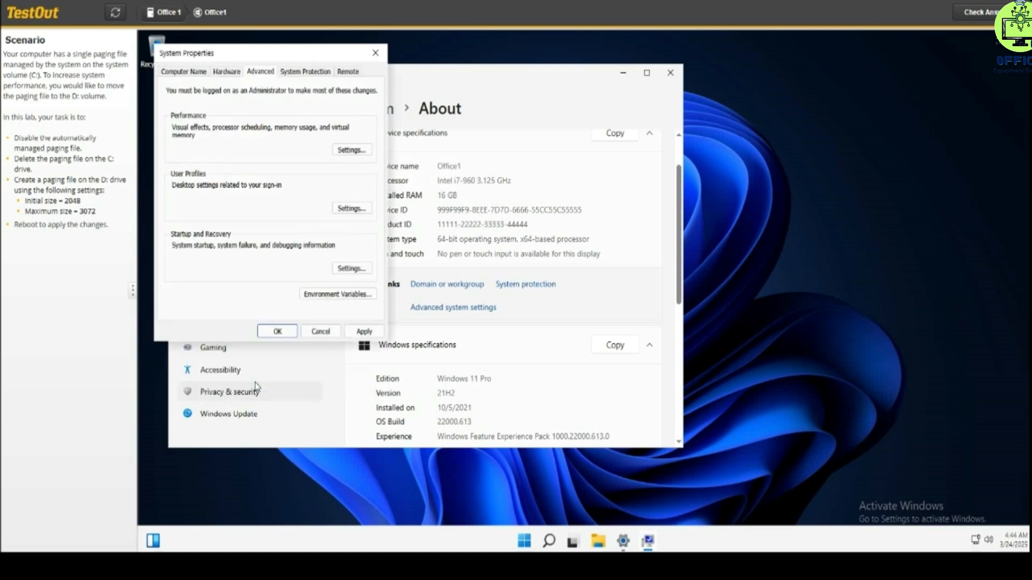
click(277, 331)
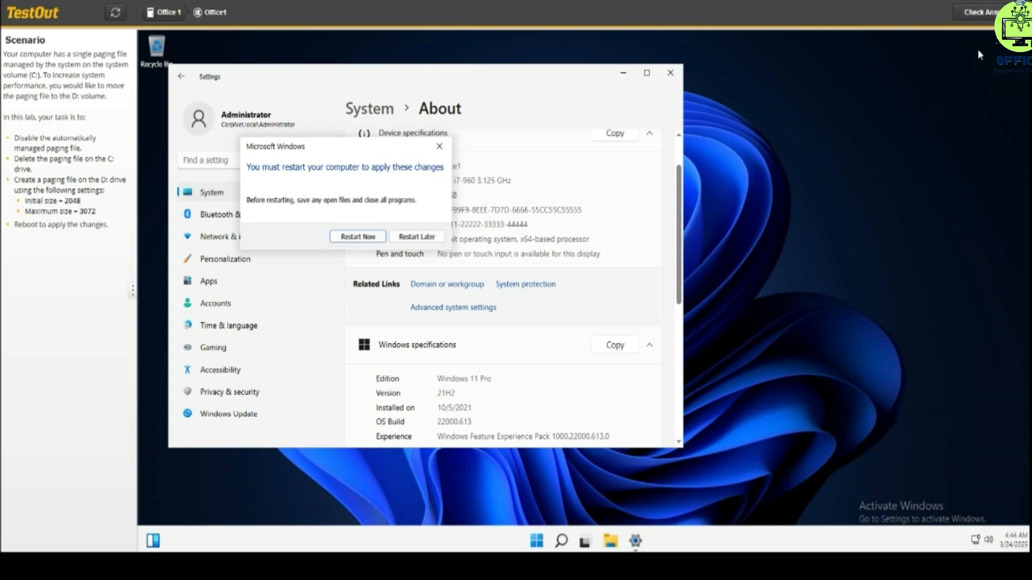
- Check the lab answers, return to the lab and restart the computer immediately to apply the paging file changes
click(979, 13)
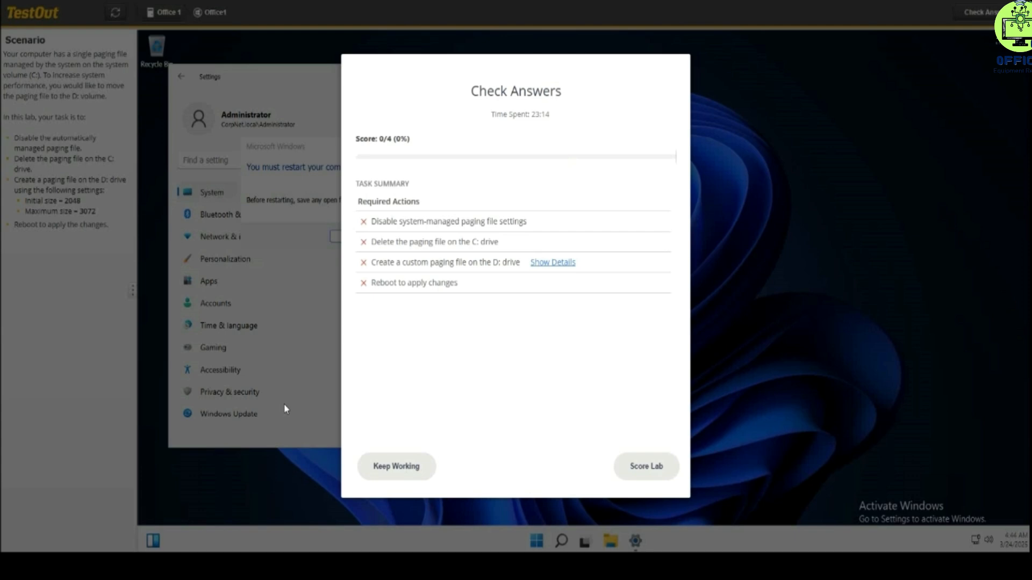
click(397, 466)
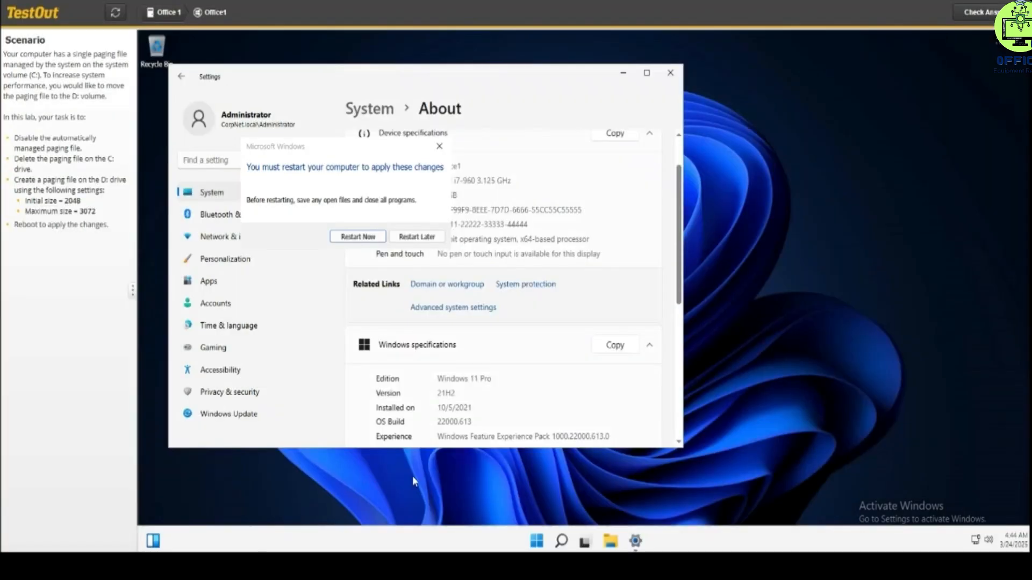
click(359, 238)
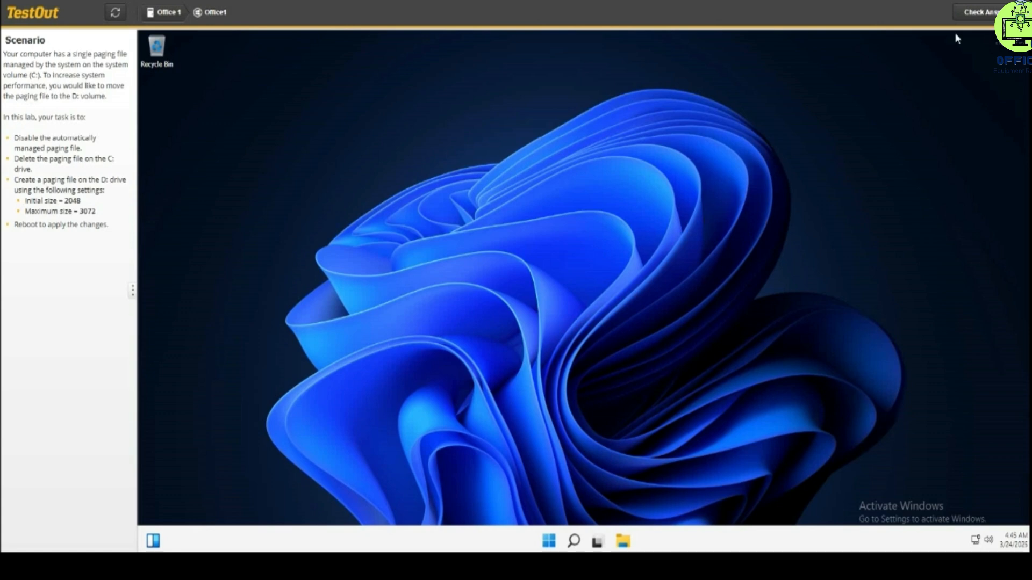
- Check the lab answers again and submit the lab for scoring
click(966, 13)
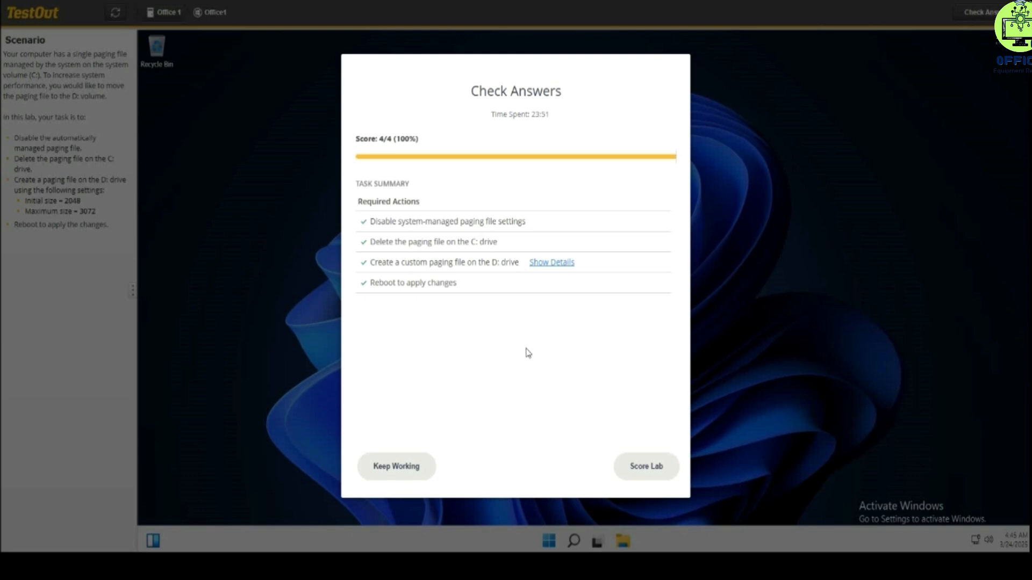
click(639, 471)
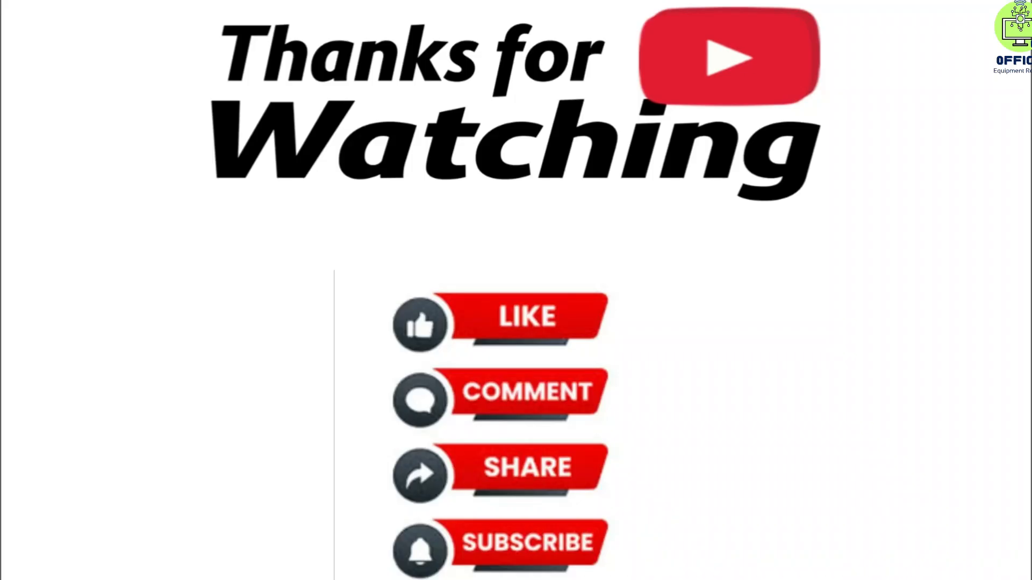